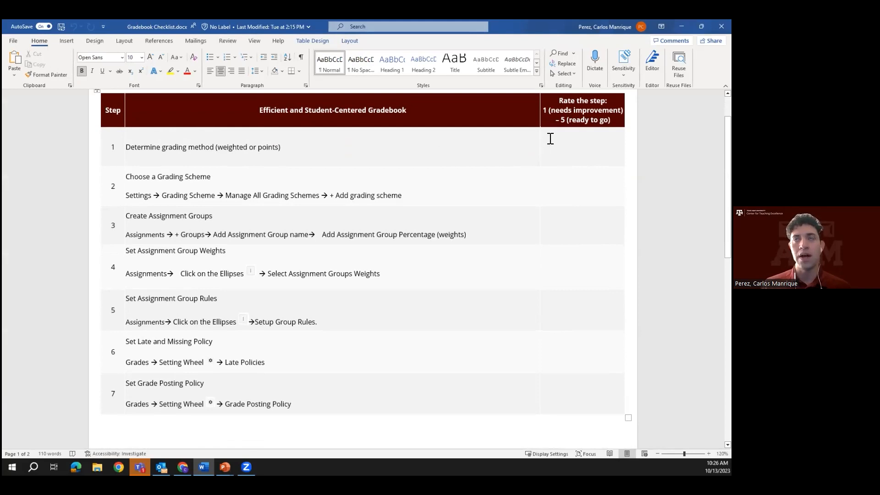
Step: Minimize the Gradebook Checklist document and advance the slideshow to the Demo – Step 2 slide
click(586, 148)
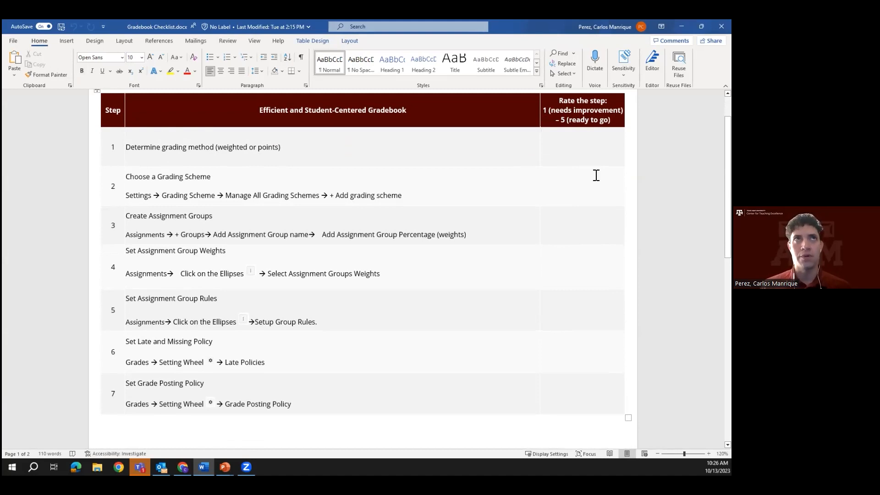
click(682, 26)
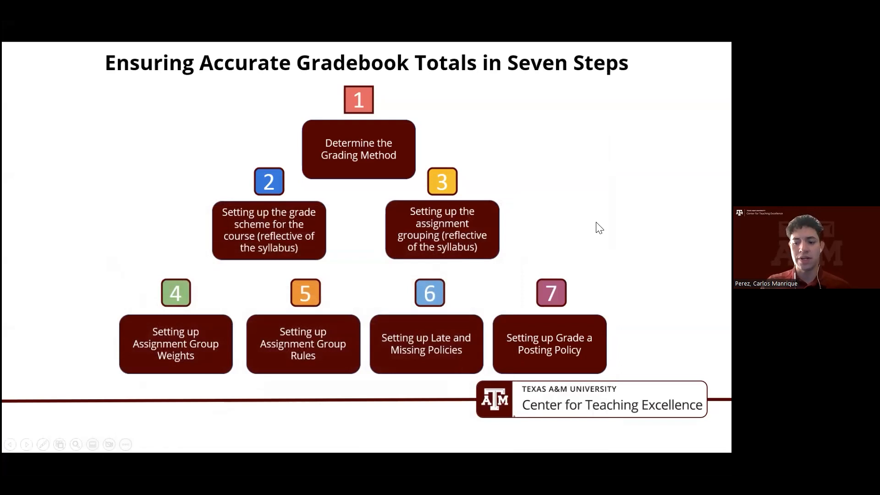
click(596, 223)
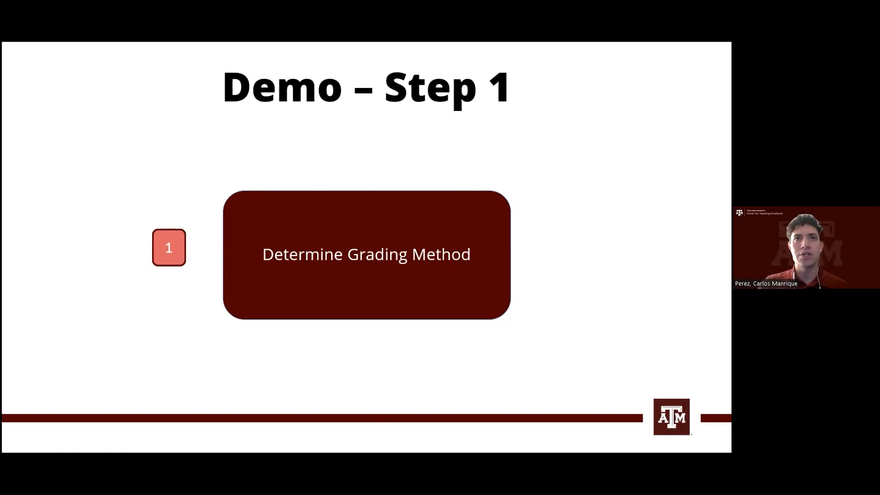
key(Right)
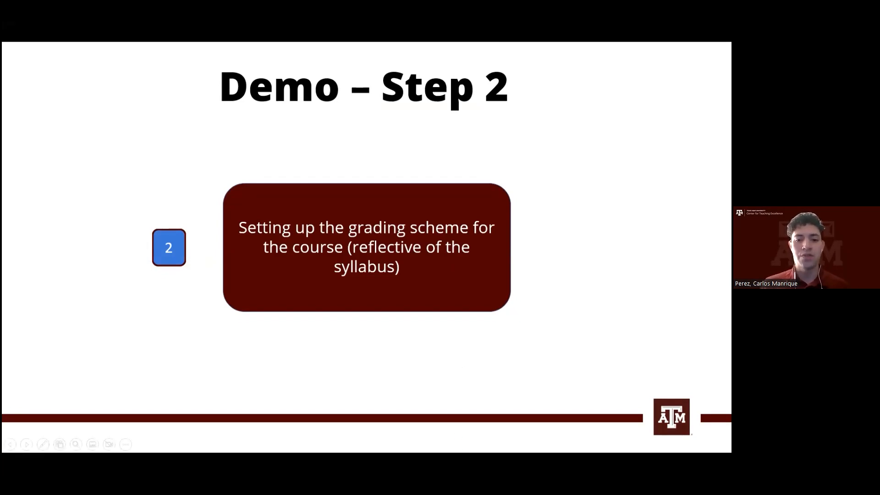
Step: Switch to the Canvas practice course and review the Default Grading Scheme and its edit form in the course settings
key(alt+Tab)
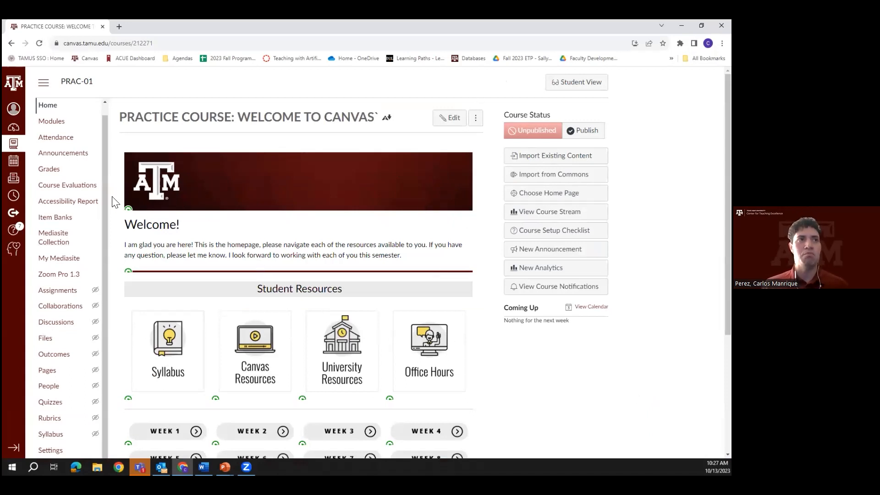
click(57, 452)
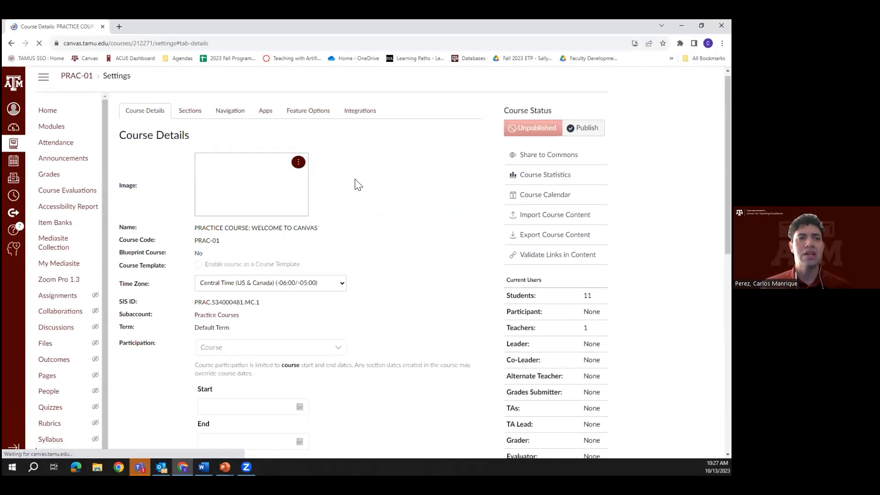
scroll(358, 190, down, 4)
scroll(364, 207, down, 6)
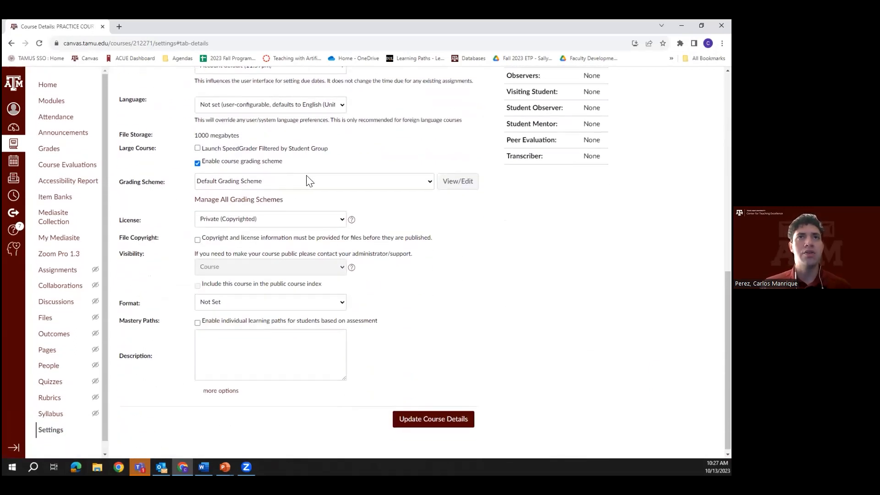
click(467, 186)
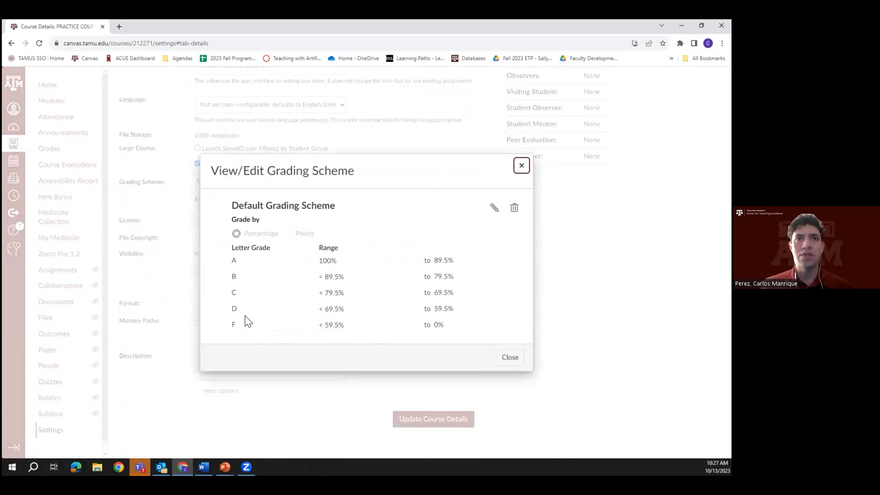
click(495, 209)
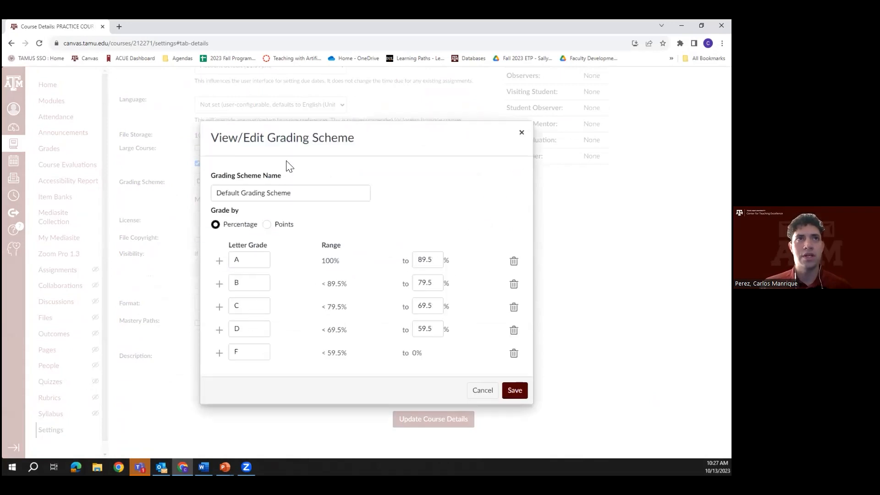
click(481, 388)
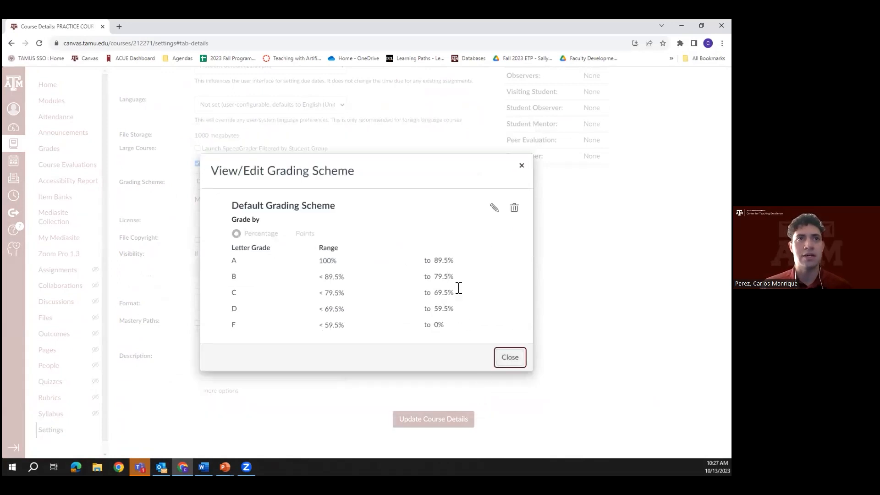
click(521, 167)
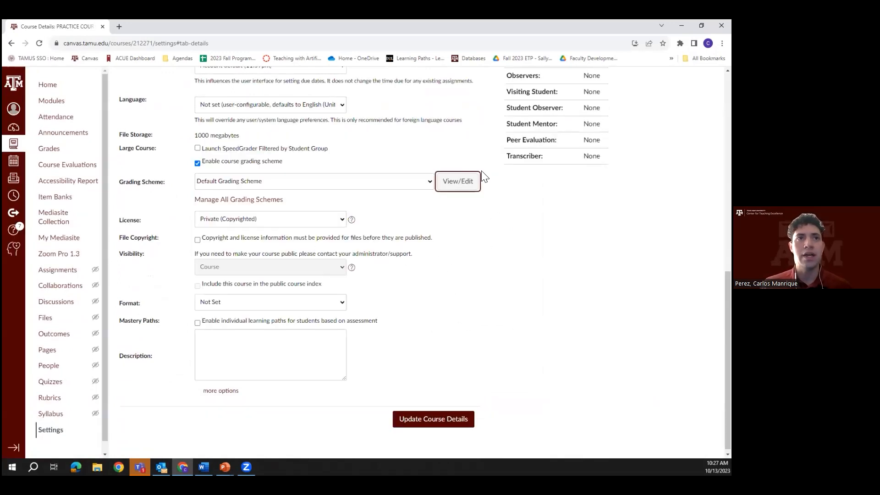
Step: Browse all the grading schemes available to the course
click(255, 205)
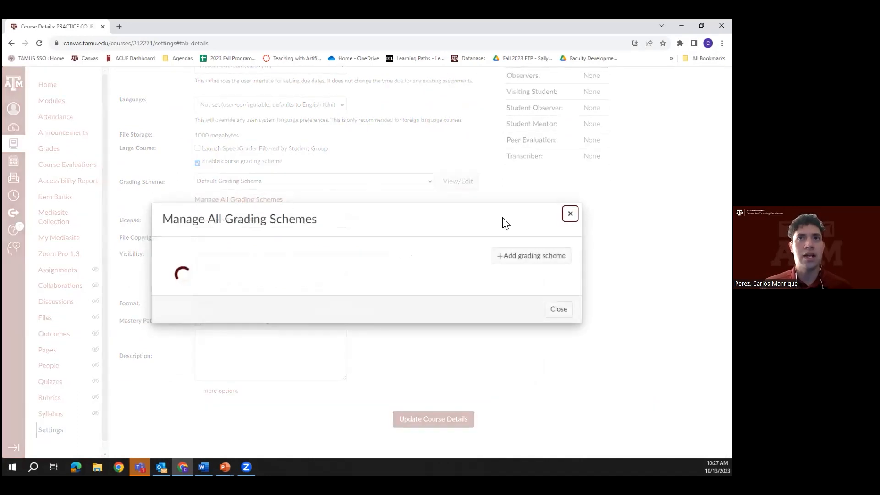
scroll(426, 188, down, 5)
scroll(451, 234, up, 10)
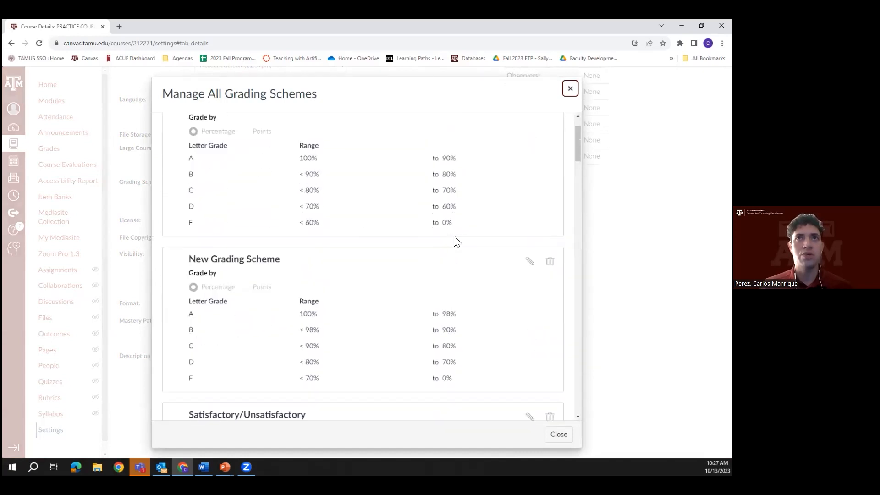
scroll(454, 244, up, 2)
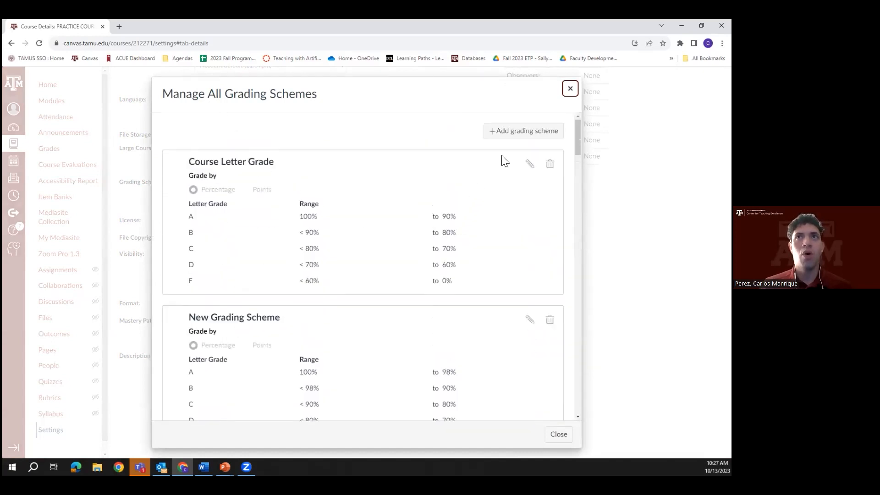
Step: Start a new grading scheme, review its default letter grades and ranges, and close it without saving
click(519, 137)
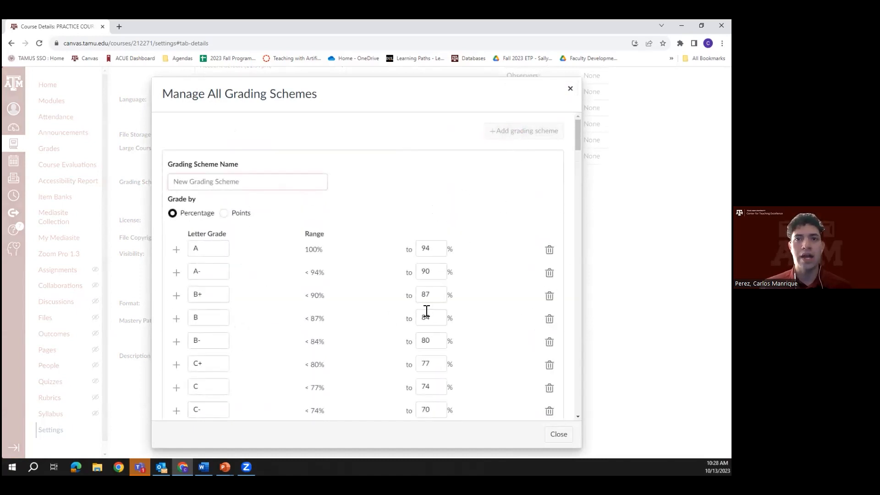
scroll(418, 300, down, 6)
scroll(479, 173, up, 6)
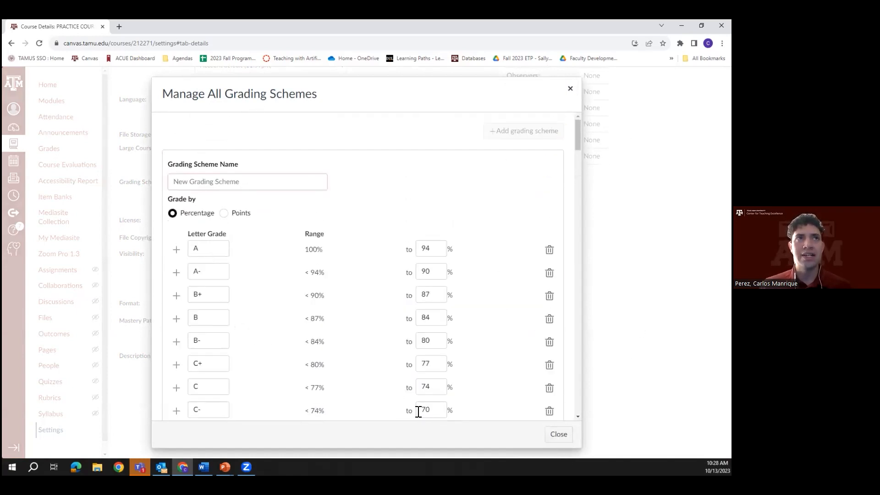
click(558, 434)
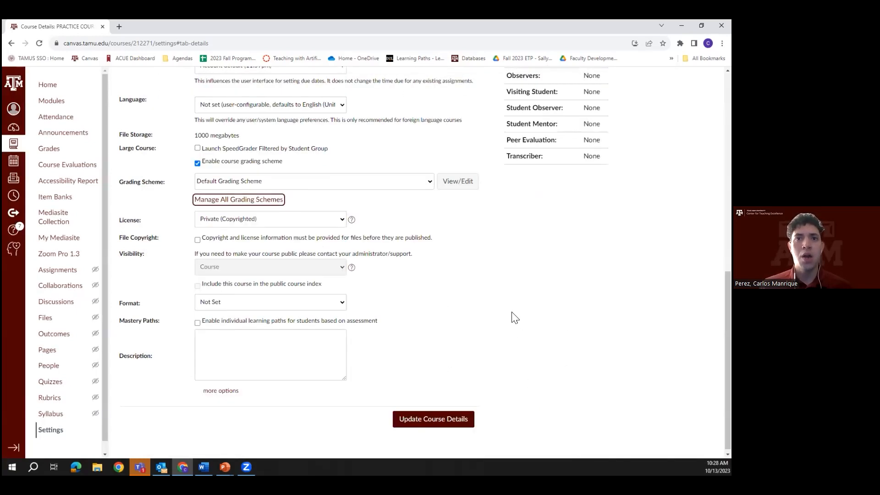
Step: Update the course details and advance the PowerPoint slideshow to the Demo – Step 3, 4, 5 slide
click(428, 419)
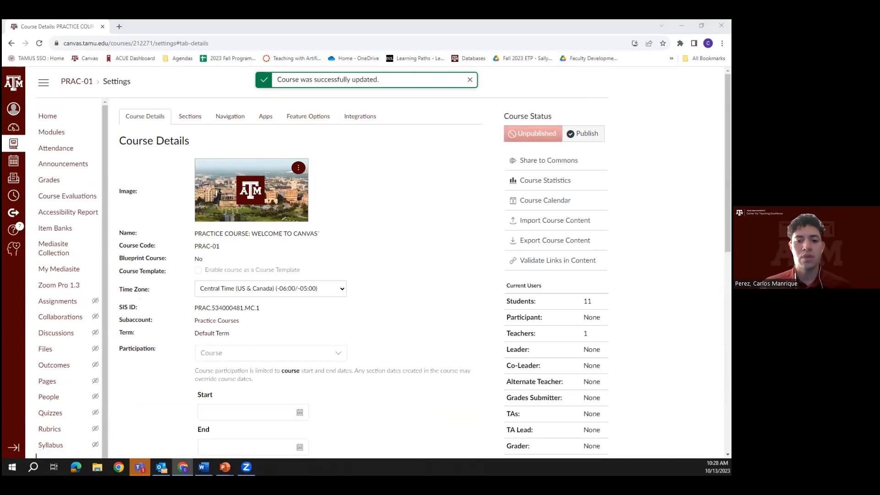
key(alt+Tab)
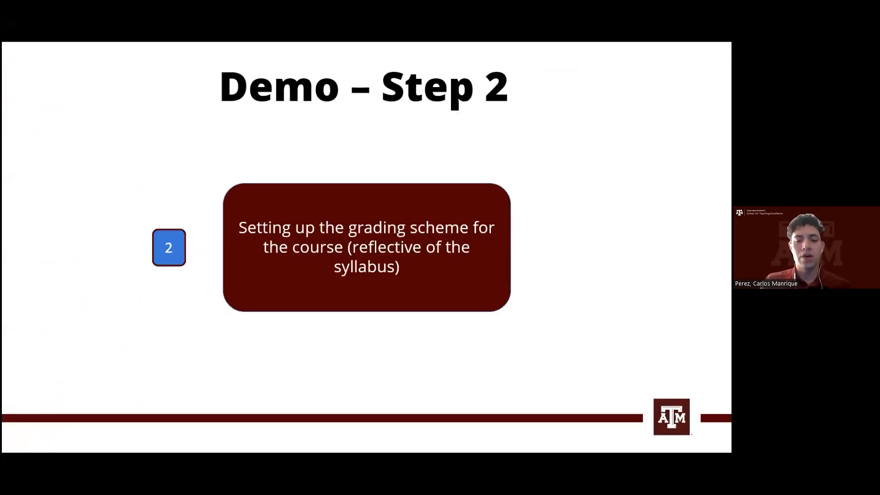
key(Right)
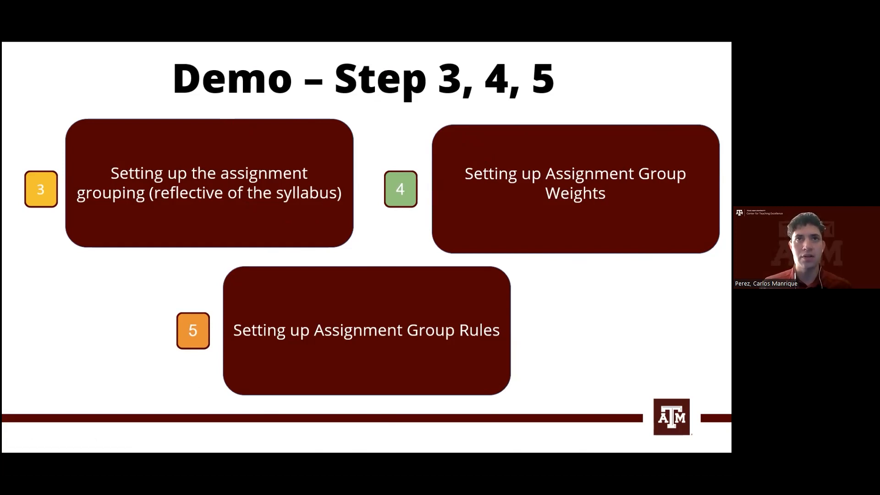
Step: Switch back to Canvas and add an assignment group named Quiz to the course's assignments
key(alt+Tab)
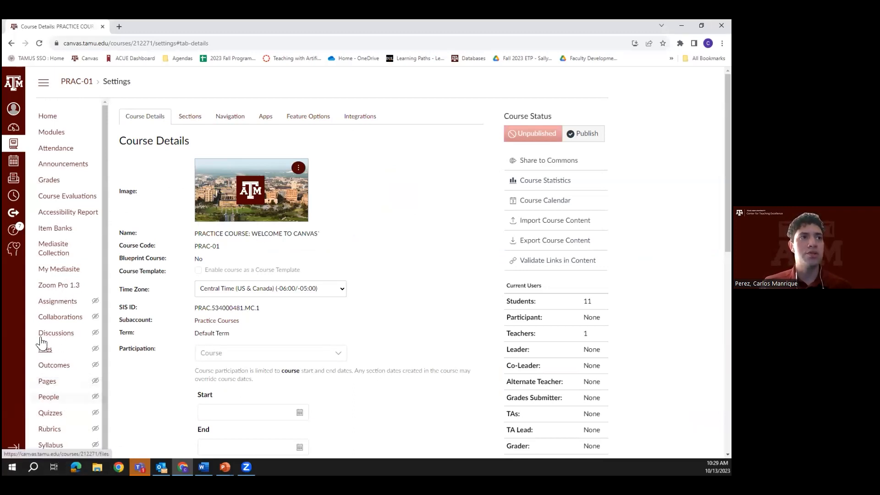
click(50, 302)
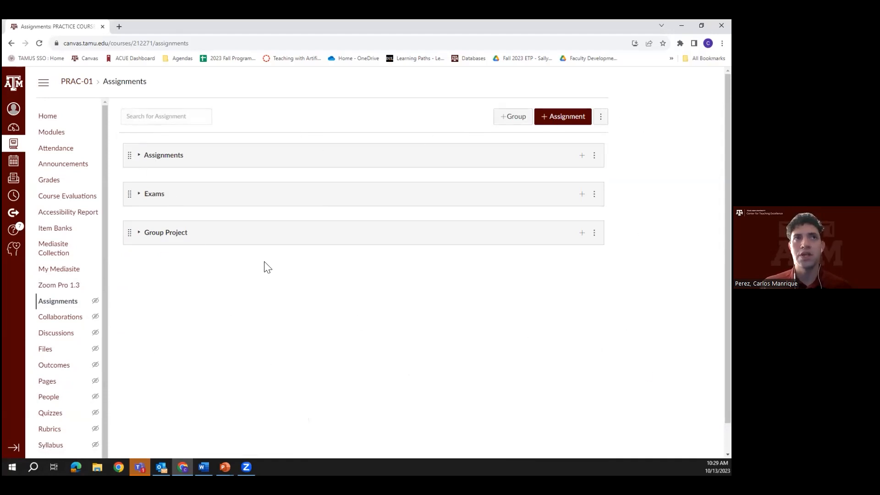
click(519, 118)
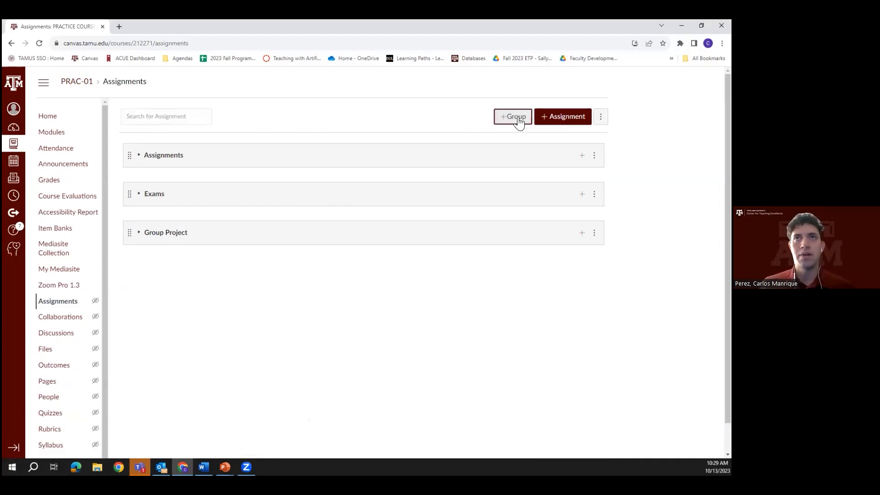
click(365, 255)
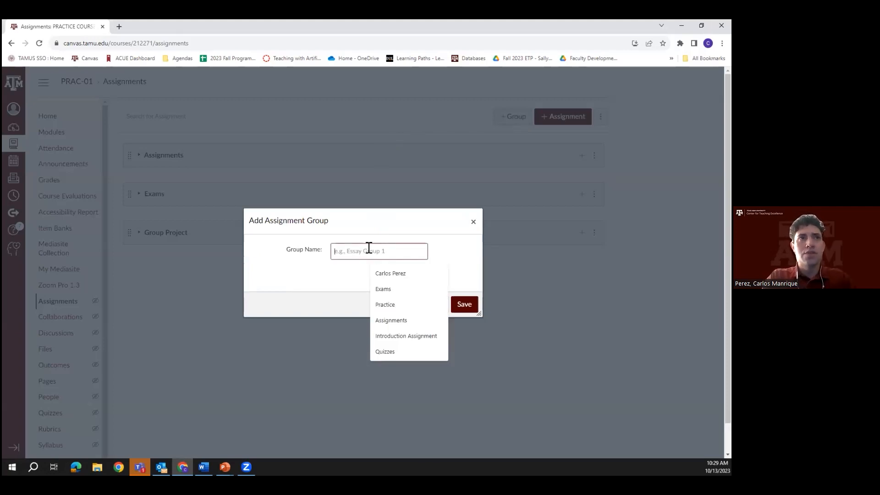
text(Quiz)
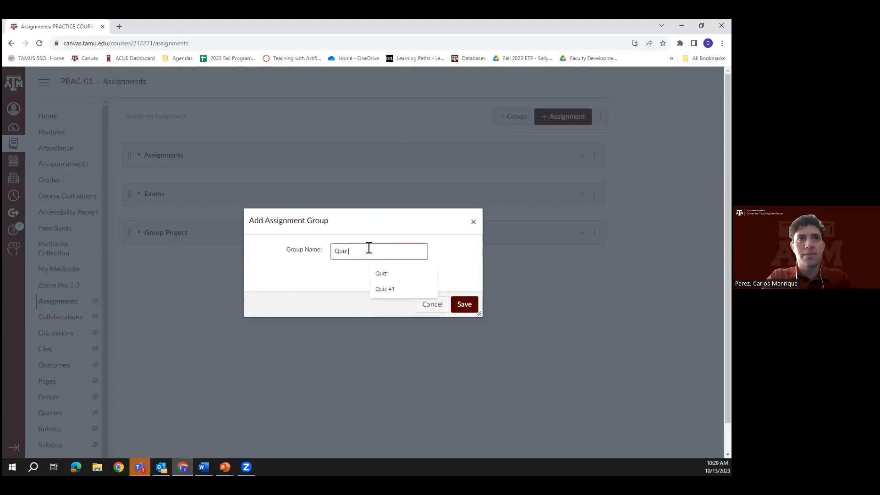
click(462, 302)
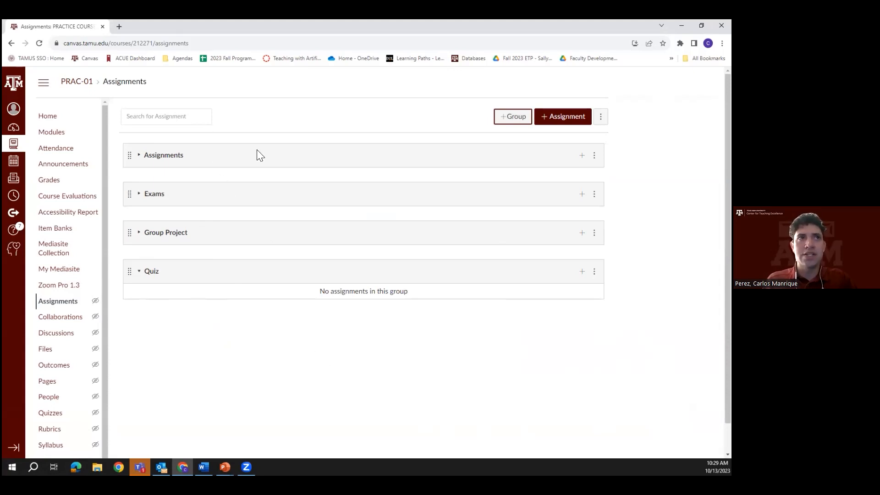
Step: Weight the final grade based on assignment groups, set the Quiz group's weight to 20%, and save
click(601, 117)
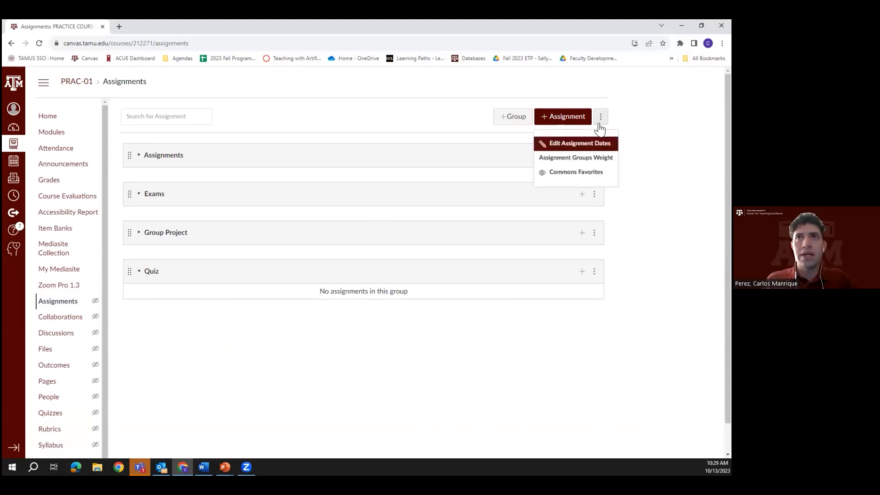
click(669, 124)
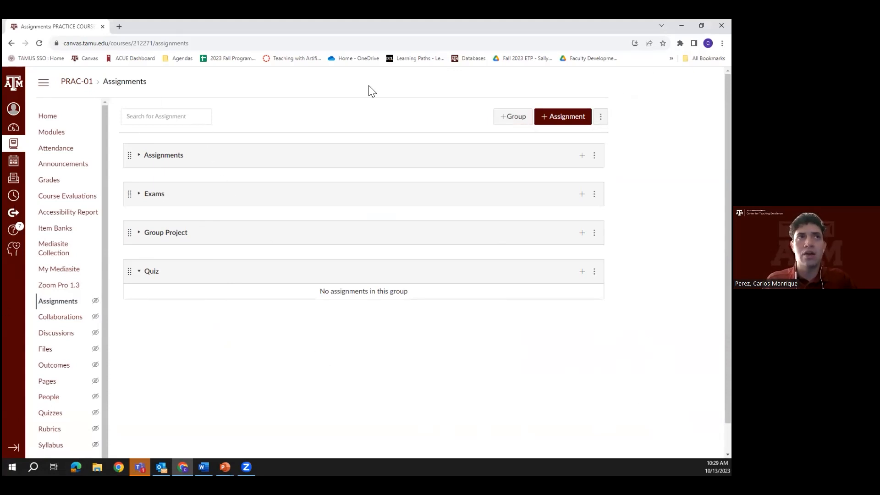
click(602, 117)
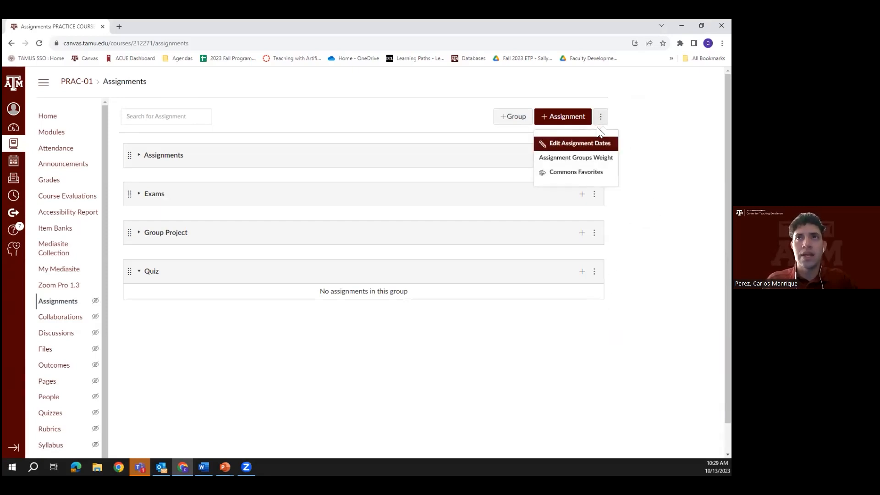
click(591, 158)
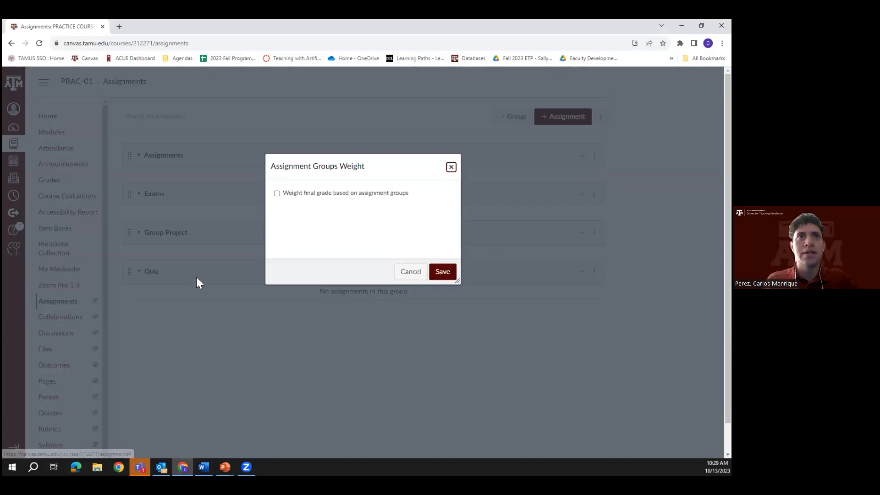
click(277, 194)
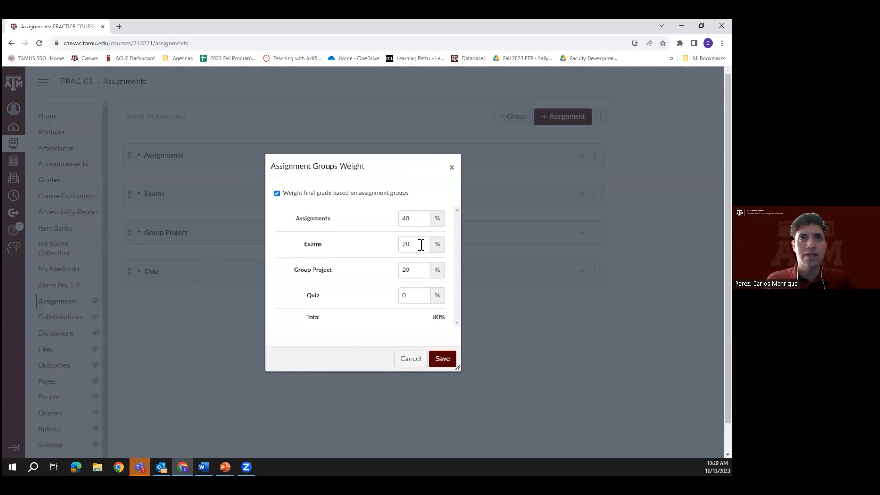
click(404, 297)
click(433, 325)
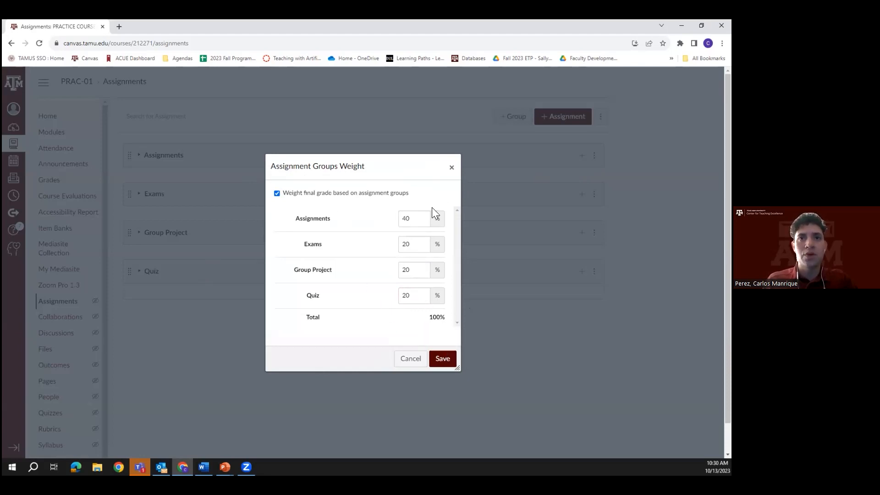
click(447, 361)
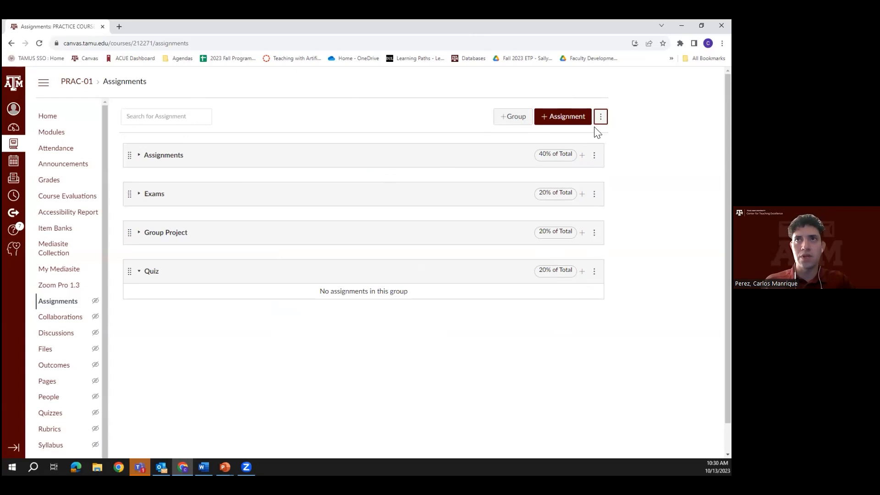
Step: Open the Assignments group's settings for editing and set the number of lowest scores to ignore for each student to 1
click(140, 156)
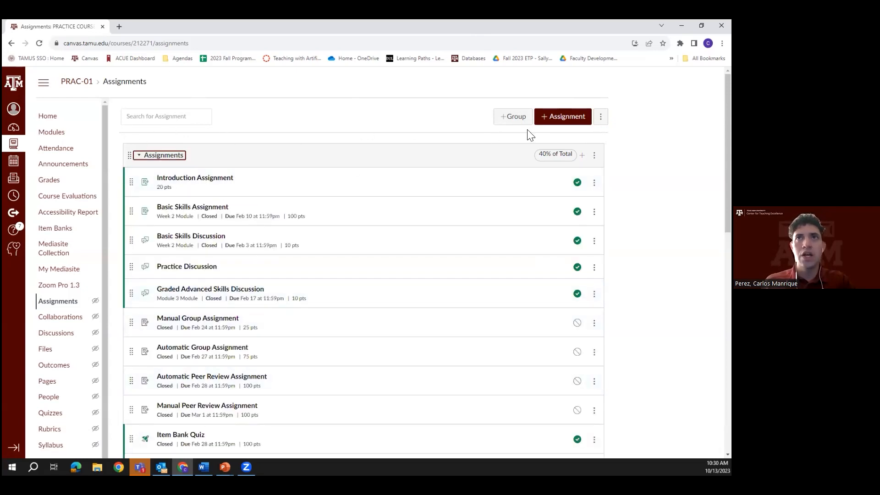
click(642, 155)
click(595, 155)
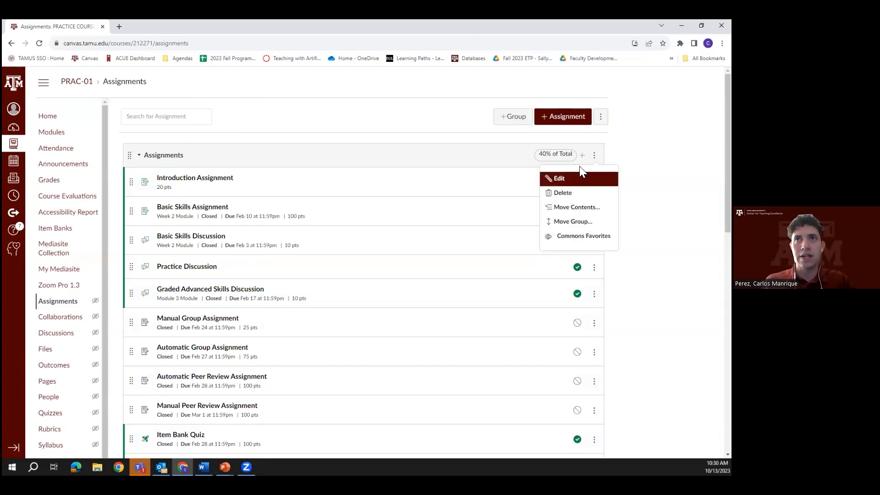
click(560, 180)
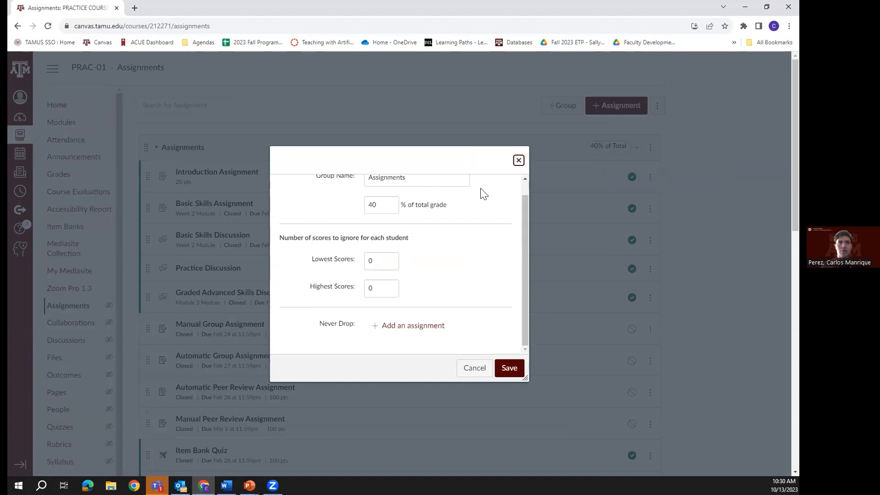
click(391, 259)
click(343, 287)
click(454, 226)
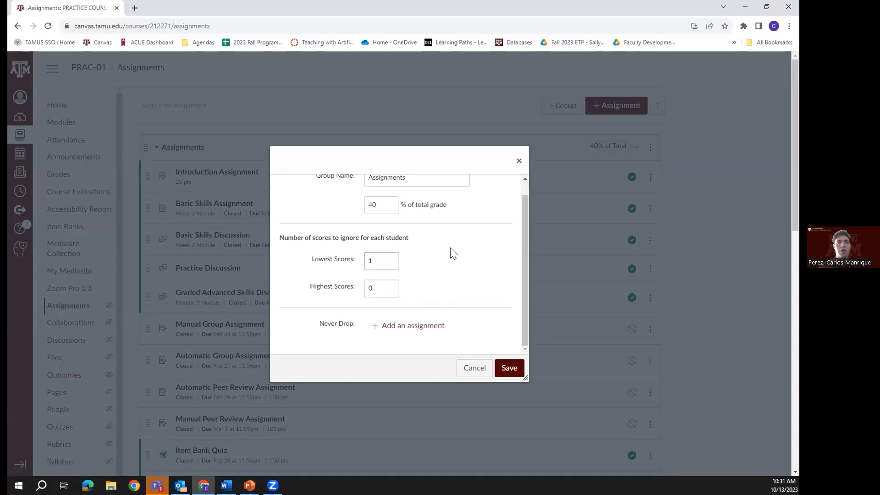
click(391, 259)
click(445, 258)
Step: Set Introduction Assignment as never dropped in the Assignments group, save the group rules, and collapse the group
scroll(442, 255, down, 2)
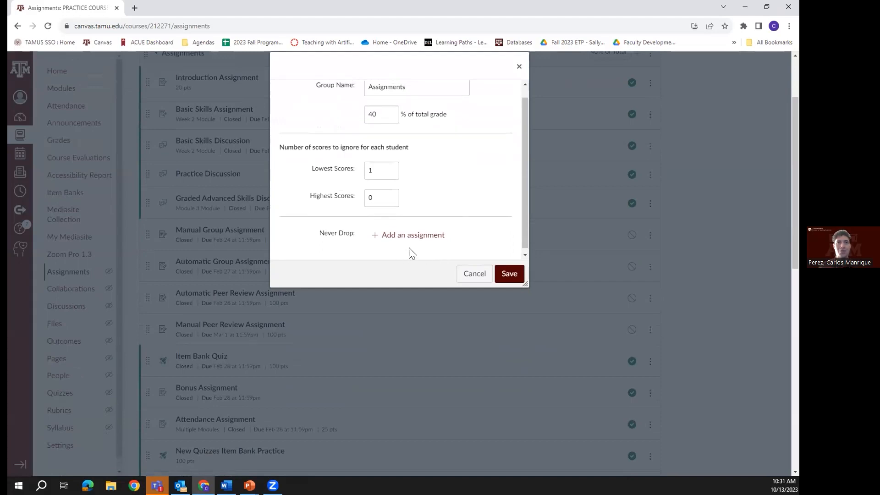
scroll(415, 253, up, 1)
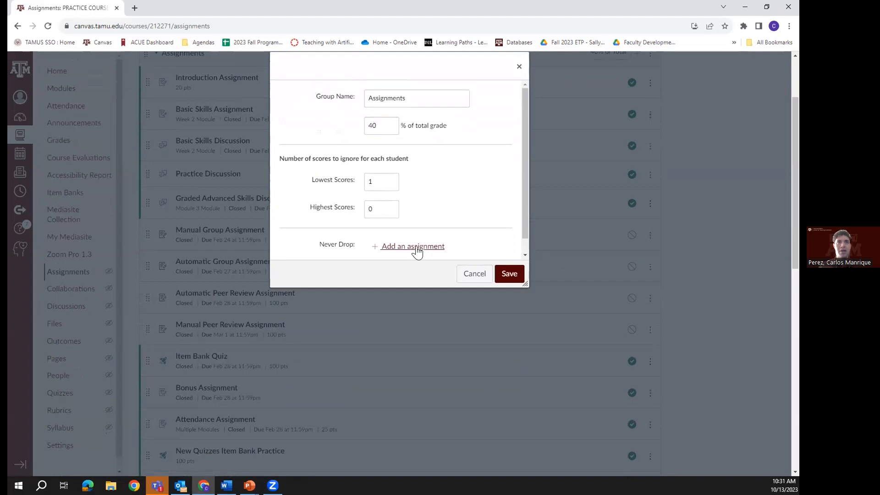
click(394, 251)
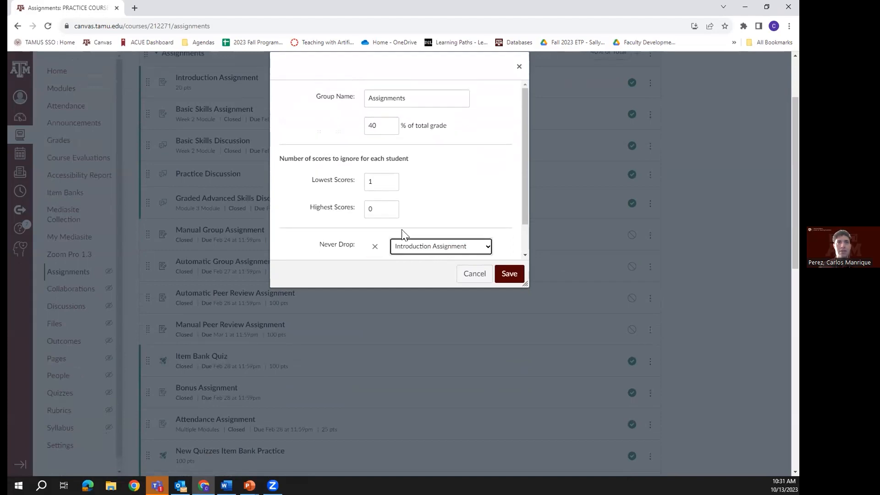
scroll(461, 197, down, 1)
click(465, 211)
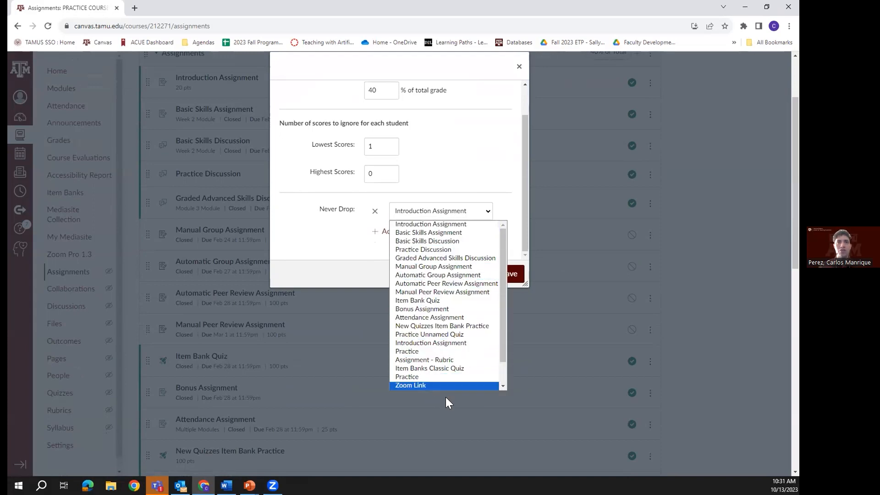
click(480, 130)
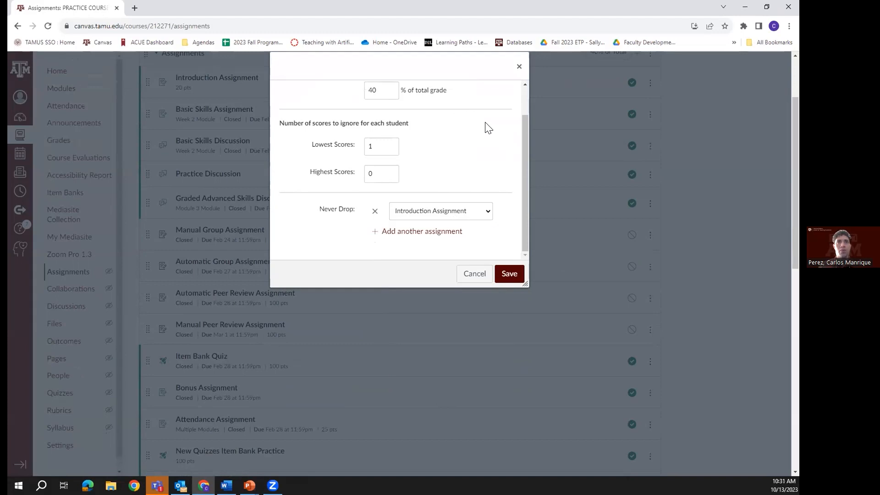
scroll(504, 139, up, 1)
scroll(540, 138, up, 2)
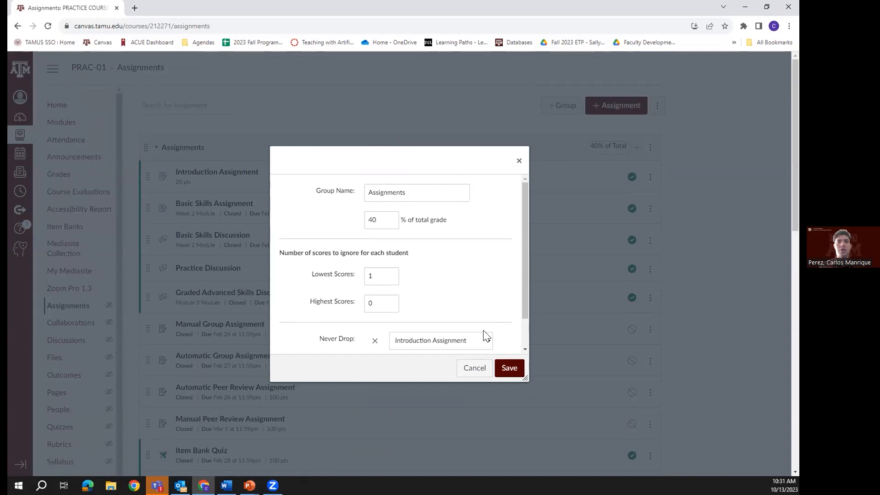
click(509, 368)
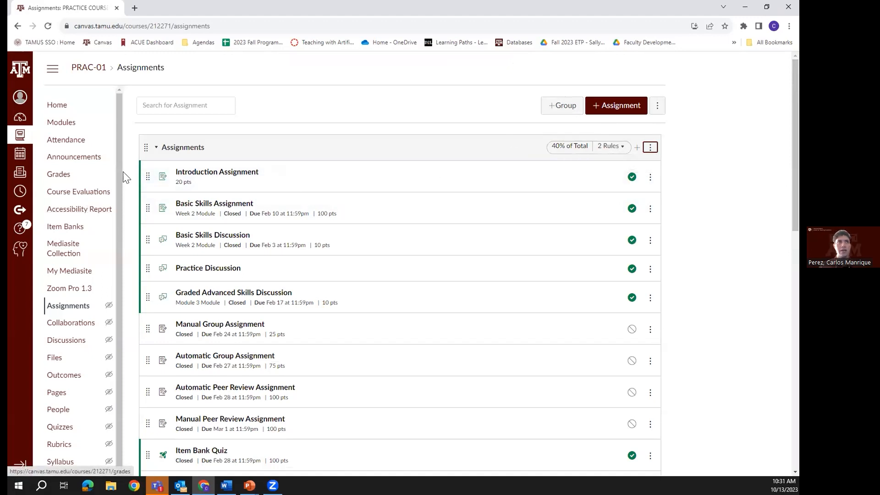
click(156, 148)
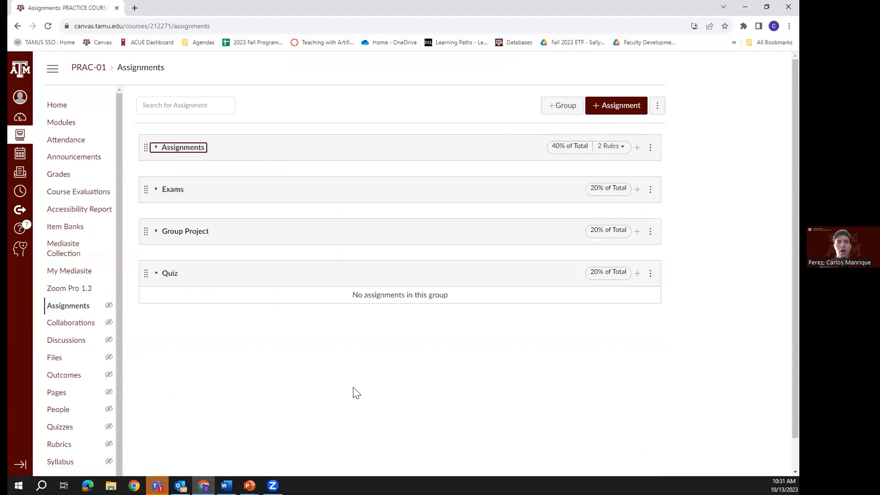